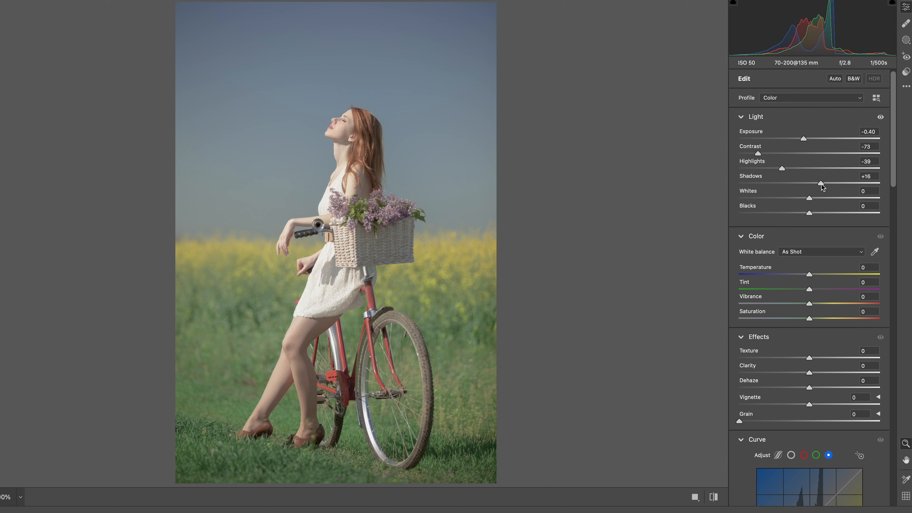
# Set Shadows to +15, Whites -47, Blacks +25, Temperature -3, Tint +10, Vibrance -20, Saturation +5, Clarity -5, Dehaze +52 and Grain 14
pyautogui.moveTo(822, 185); pyautogui.dragTo(807, 283)
pyautogui.scroll(-2, 805, 232)
pyautogui.scroll(-3, 814, 274)
pyautogui.doubleClick(805, 283)
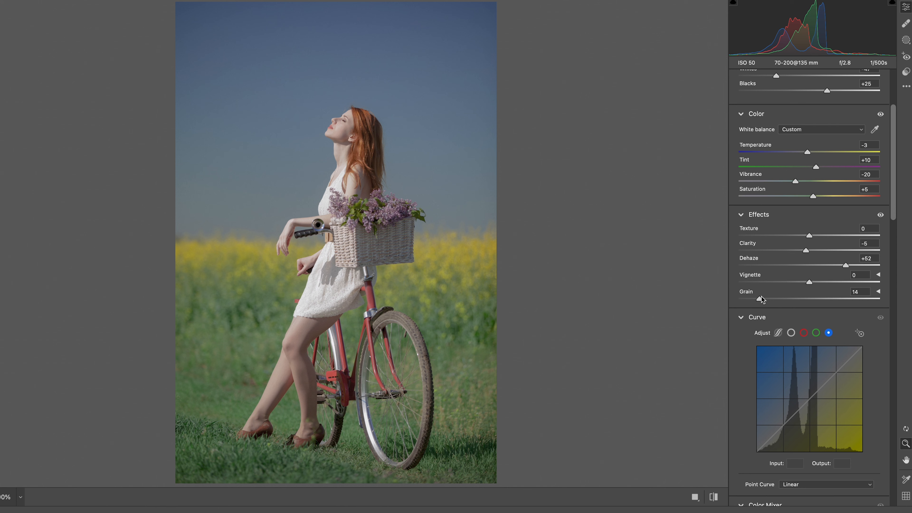
# Set the Color Mixer hues to Reds +5, Oranges -5, Yellows +11, Greens -51, Aquas -31 and Blues -15, keeping Purples and Magentas at 0
pyautogui.moveTo(894, 179); pyautogui.dragTo(898, 313)
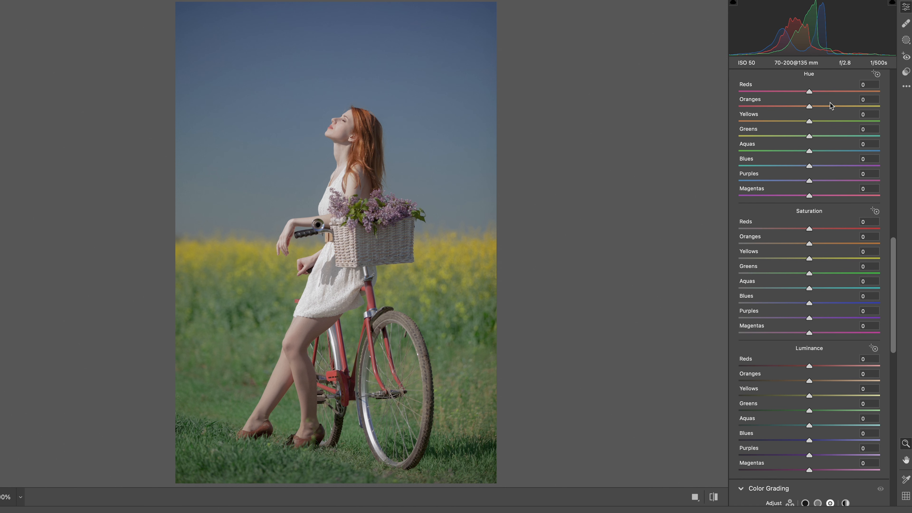
pyautogui.moveTo(810, 92); pyautogui.dragTo(812, 93)
pyautogui.moveTo(809, 121); pyautogui.dragTo(807, 196)
pyautogui.doubleClick(777, 181)
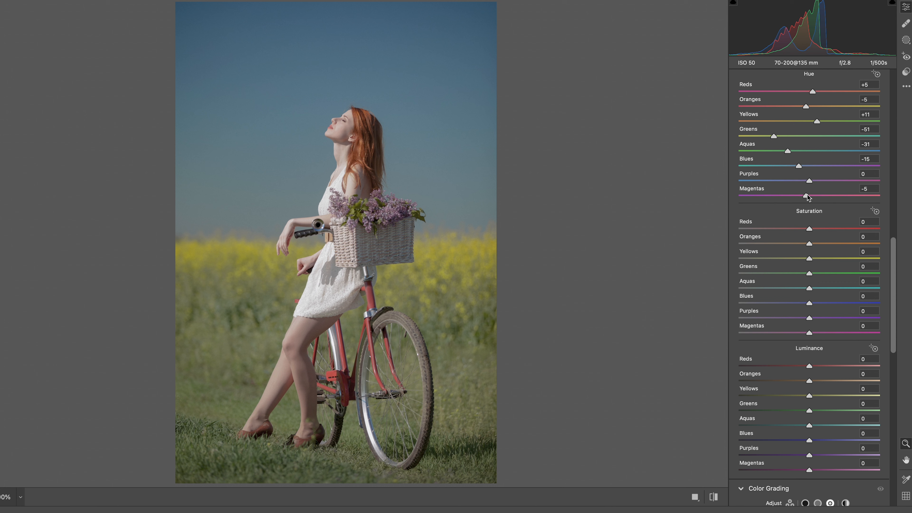
pyautogui.doubleClick(806, 196)
# Set the Color Mixer saturation to Reds -10, Oranges +10, Yellows -20, Aquas -5, Blues -6, Purples +100 and Magentas +81
pyautogui.moveTo(809, 229); pyautogui.dragTo(814, 245)
pyautogui.moveTo(809, 258); pyautogui.dragTo(879, 289)
pyautogui.doubleClick(779, 273)
pyautogui.scroll(-2, 819, 325)
pyautogui.moveTo(809, 304); pyautogui.dragTo(866, 305)
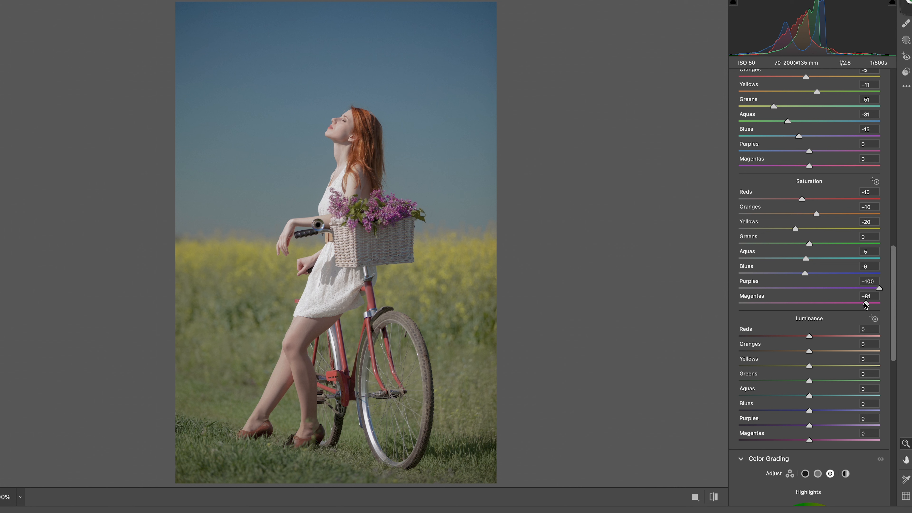
# Set the Color Mixer luminance to Reds +5, Oranges -8, Yellows -15, Greens -16, Blues -15, Purples -5 and Magentas -5
pyautogui.scroll(-5, 859, 304)
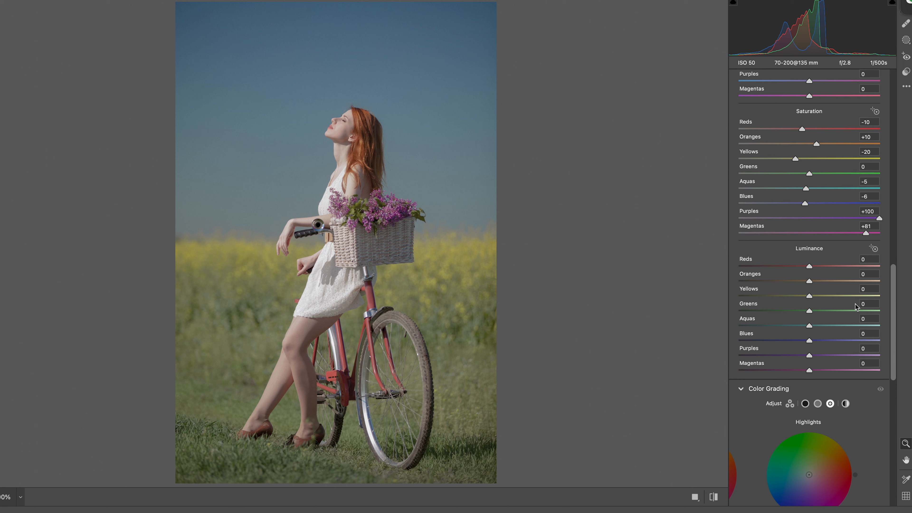
pyautogui.scroll(1, 855, 304)
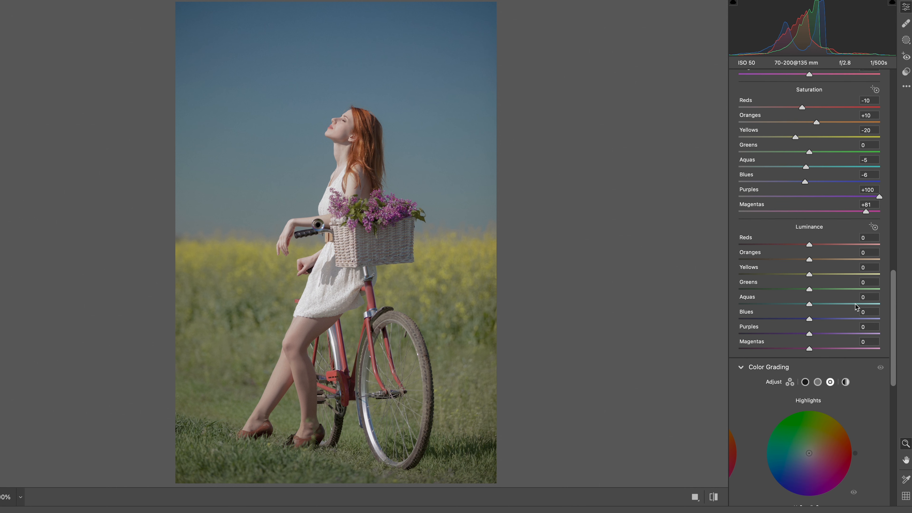
pyautogui.moveTo(810, 245); pyautogui.dragTo(808, 349)
pyautogui.scroll(-1, 819, 245)
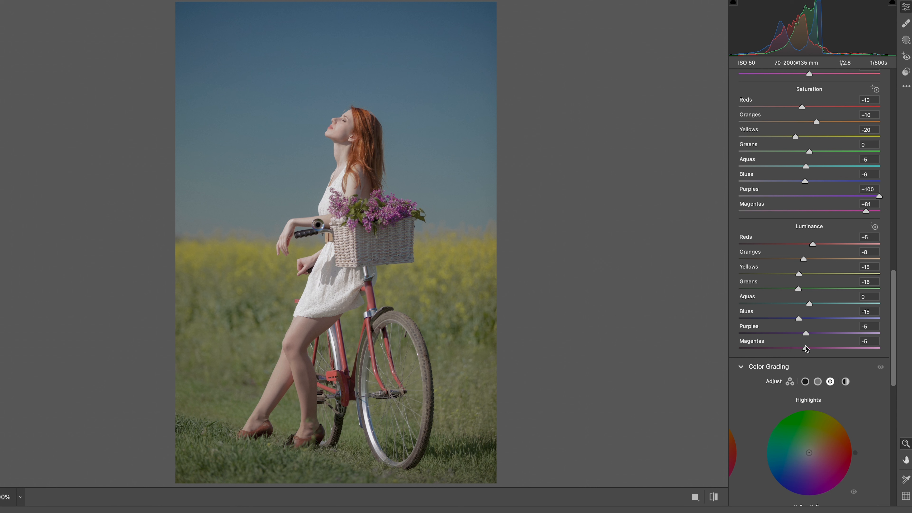
# Tint the shadows warm yellow in Color Grading with hue 53 and saturation 22
pyautogui.scroll(-5, 894, 354)
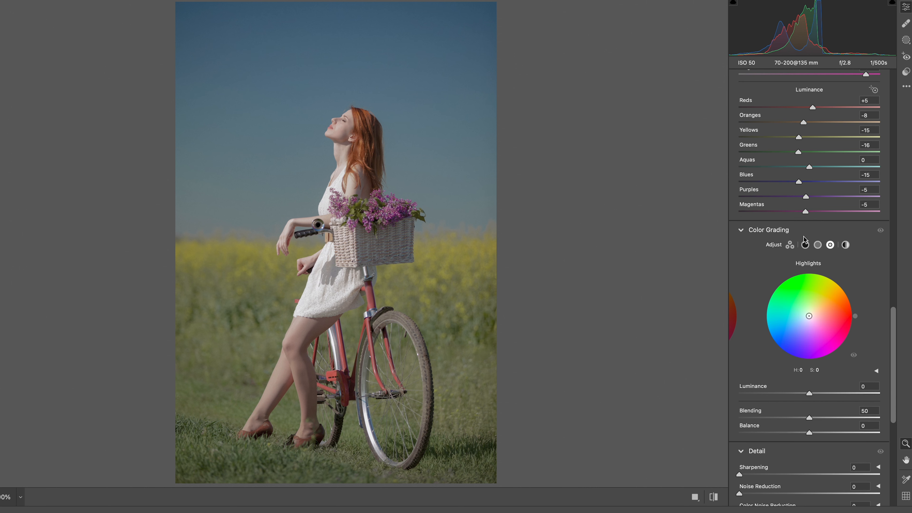
pyautogui.click(805, 246)
pyautogui.moveTo(809, 316)
pyautogui.mouseDown()
pyautogui.moveTo(791, 277)
pyautogui.moveTo(771, 319)
pyautogui.moveTo(797, 354)
pyautogui.moveTo(851, 319)
pyautogui.moveTo(833, 285)
pyautogui.moveTo(815, 307)
pyautogui.mouseUp()
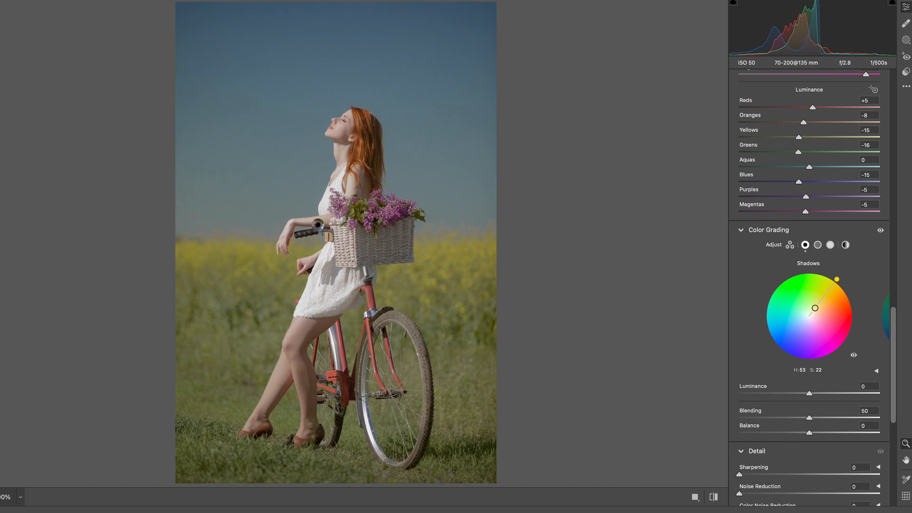
# Tint the Color Grading highlights orange with hue 40 and saturation 9, and set Blending to 100 and Balance to +5
pyautogui.scroll(-5, 826, 216)
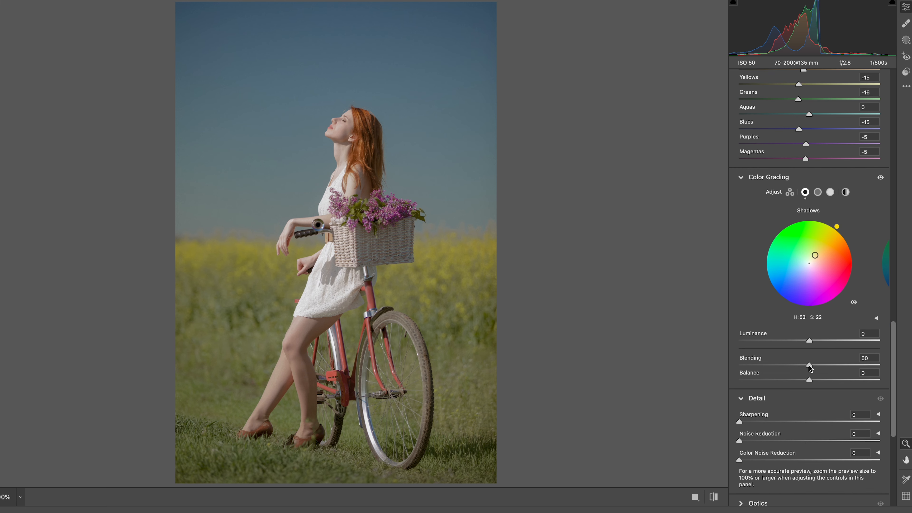
pyautogui.click(830, 149)
pyautogui.moveTo(809, 219)
pyautogui.mouseDown()
pyautogui.moveTo(801, 213)
pyautogui.moveTo(756, 240)
pyautogui.moveTo(815, 230)
pyautogui.moveTo(833, 192)
pyautogui.moveTo(842, 199)
pyautogui.moveTo(811, 218)
pyautogui.mouseUp()
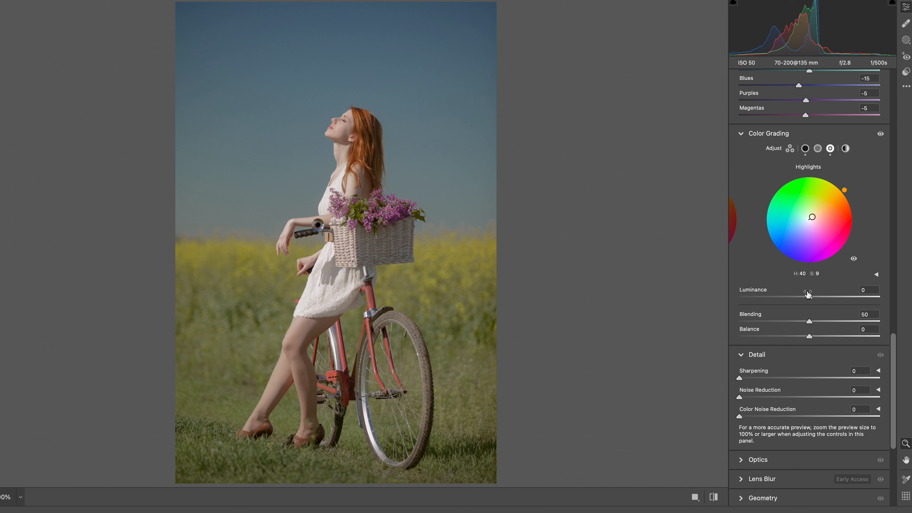
pyautogui.moveTo(809, 296); pyautogui.dragTo(886, 323)
pyautogui.doubleClick(781, 296)
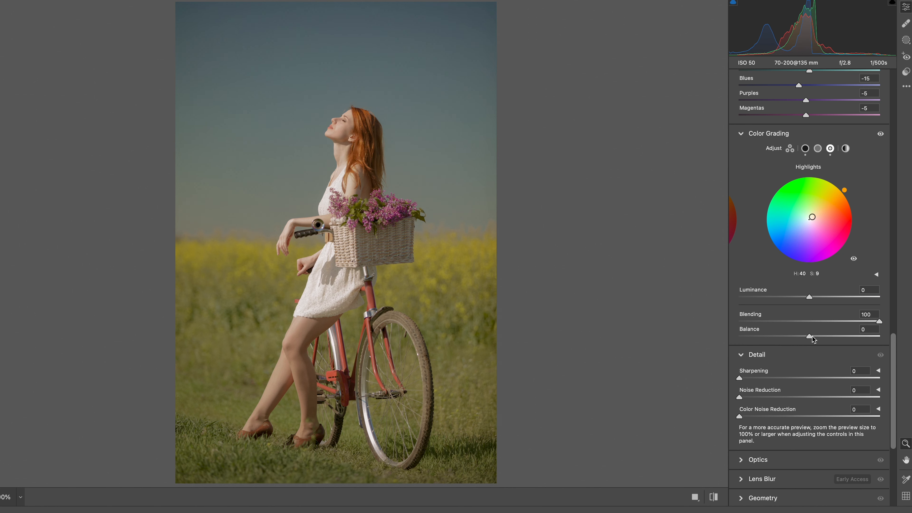
pyautogui.moveTo(811, 336); pyautogui.dragTo(810, 336)
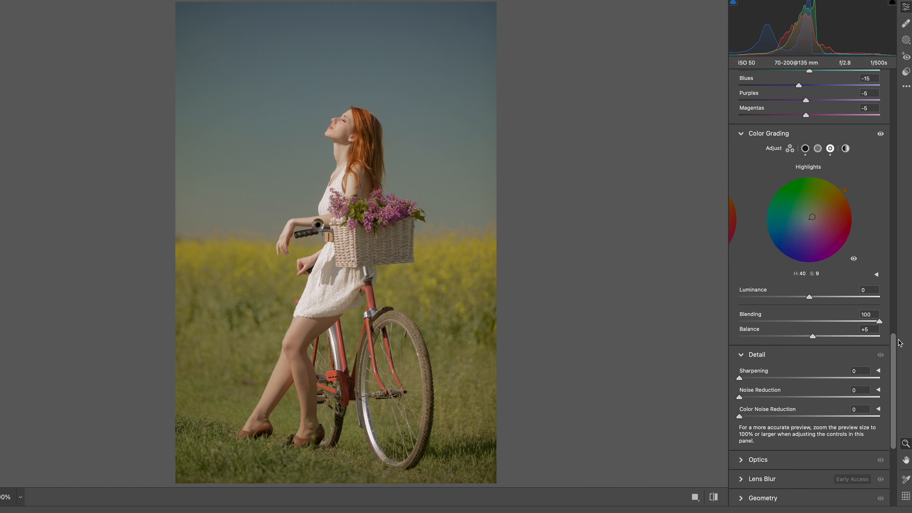
# Set the photo's Sharpening amount to 30
pyautogui.moveTo(893, 347); pyautogui.dragTo(890, 394)
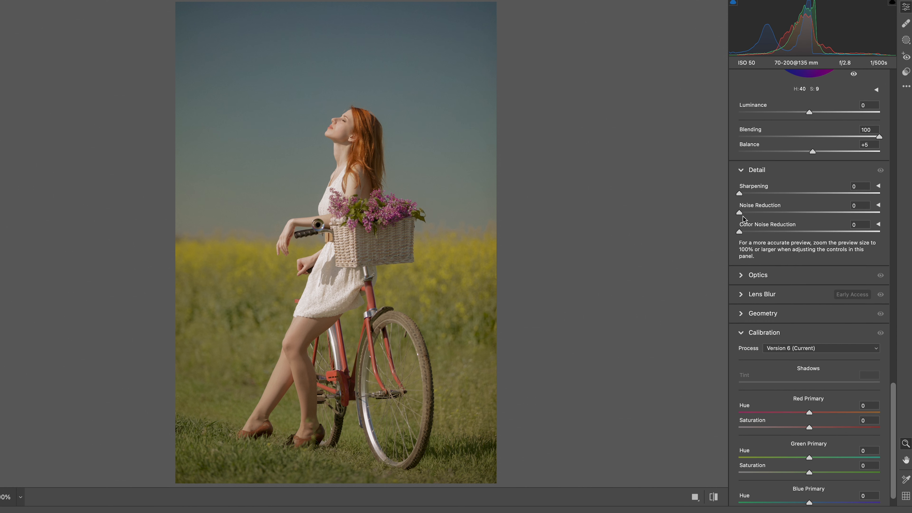
pyautogui.moveTo(737, 196); pyautogui.dragTo(768, 195)
# Calibrate Red Primary to Hue +34, Saturation -5, Green Primary to Hue +30, Saturation -18, and Blue Primary to Hue -10, Saturation -14
pyautogui.scroll(-1, 828, 417)
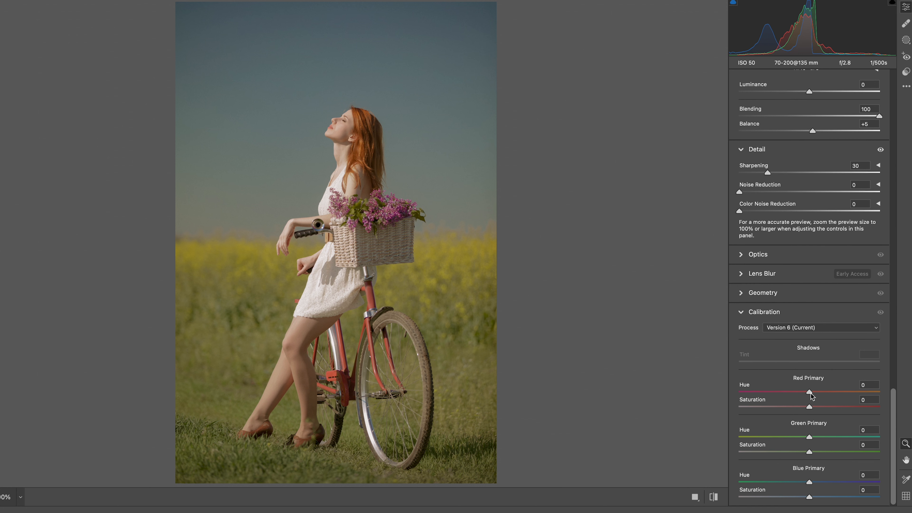
pyautogui.moveTo(810, 393); pyautogui.dragTo(833, 395)
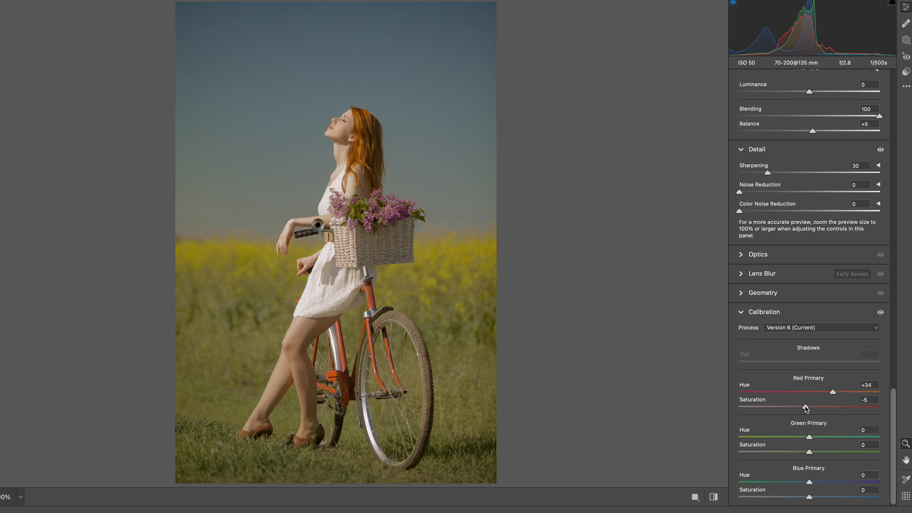
pyautogui.moveTo(806, 435); pyautogui.dragTo(799, 498)
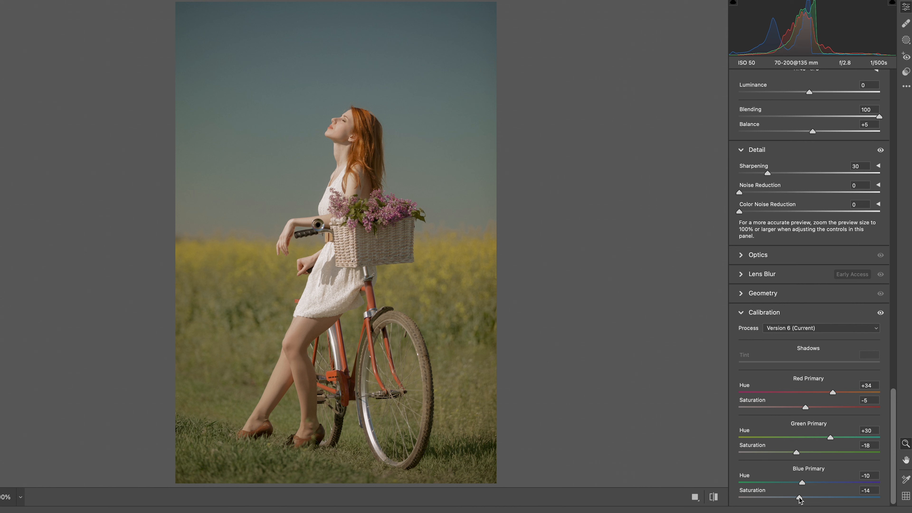
# Set the parametric curve to Highlights -5, Lights -5 and Darks -10
pyautogui.moveTo(895, 431); pyautogui.dragTo(898, 87)
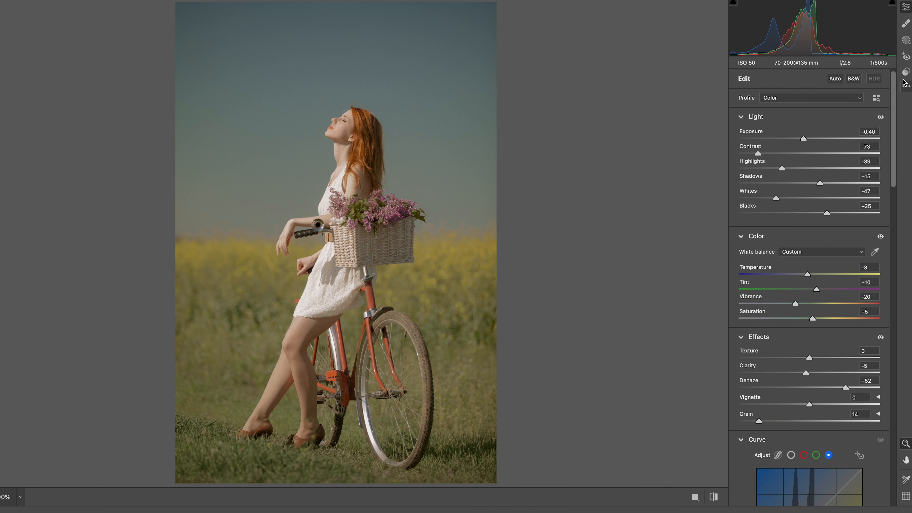
pyautogui.scroll(-5, 797, 317)
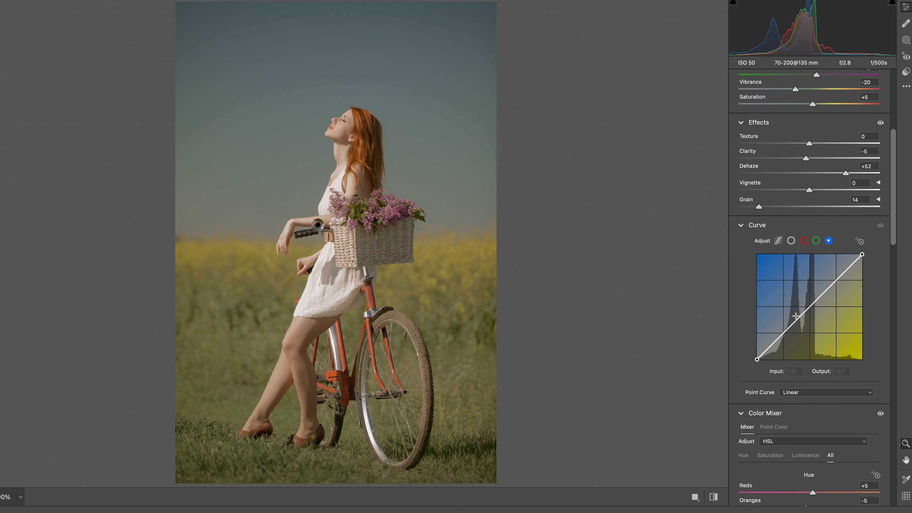
pyautogui.click(779, 242)
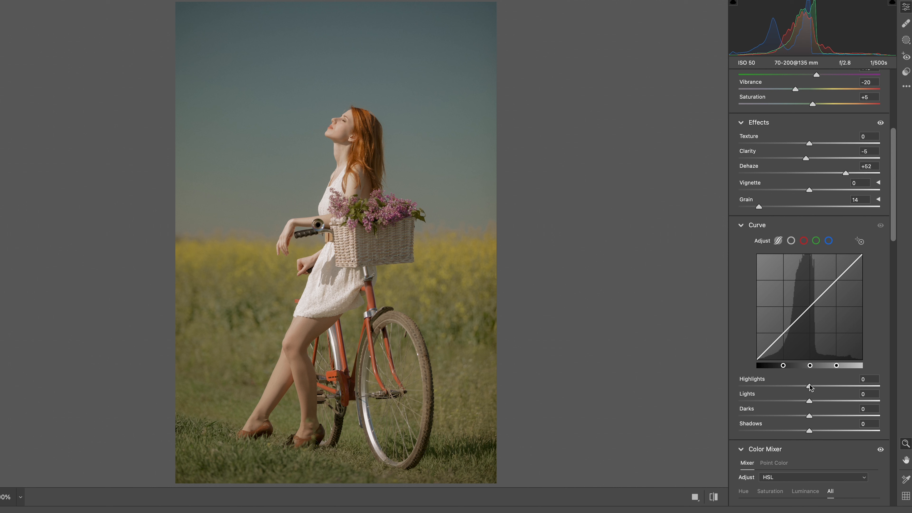
pyautogui.moveTo(811, 386); pyautogui.dragTo(803, 416)
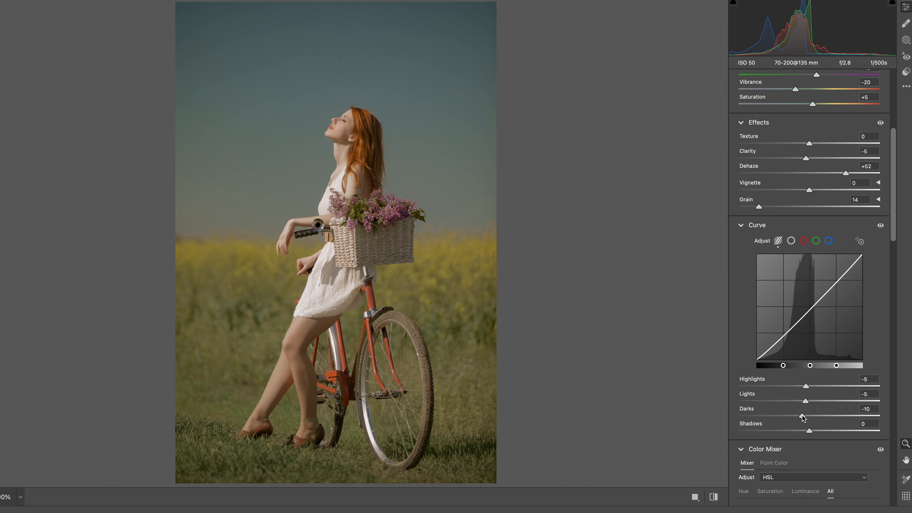
# Add upper, middle and lower points to the RGB point curve and raise its black endpoint to output 12
pyautogui.click(791, 241)
pyautogui.click(834, 283)
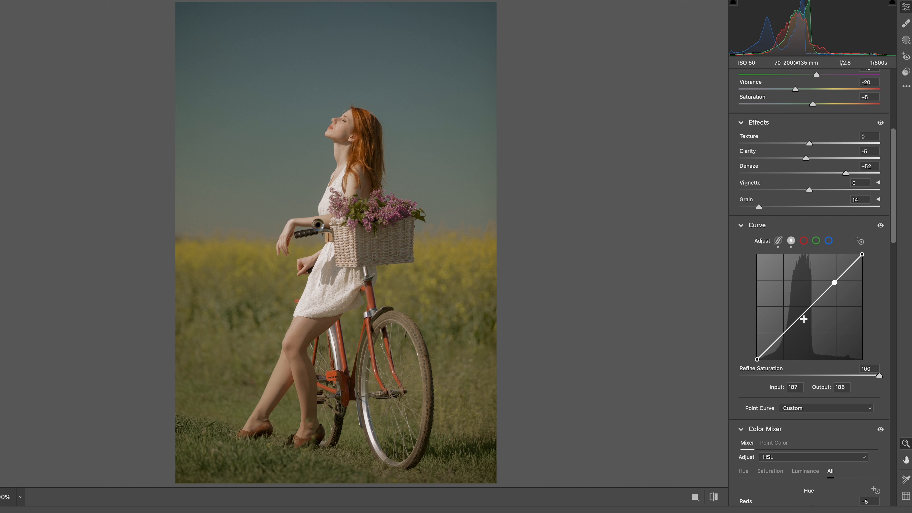
pyautogui.click(811, 308)
pyautogui.click(783, 333)
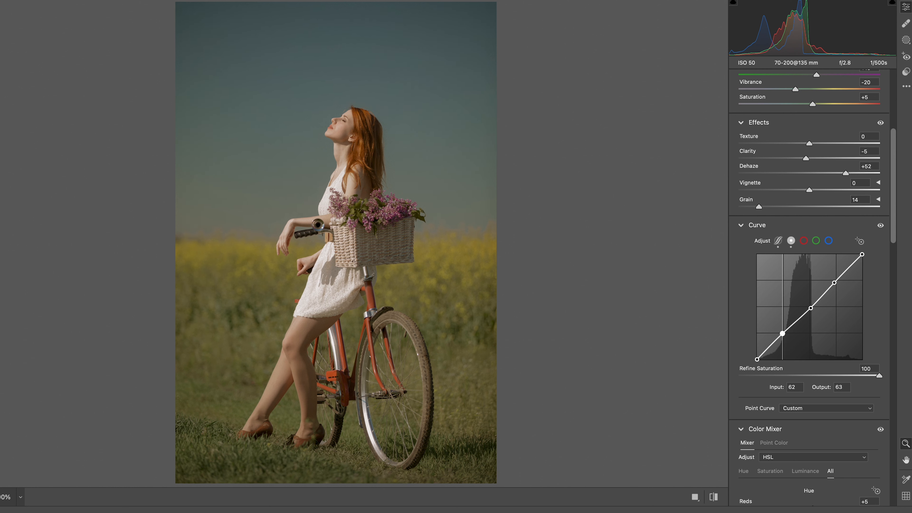
pyautogui.moveTo(782, 333); pyautogui.dragTo(757, 355)
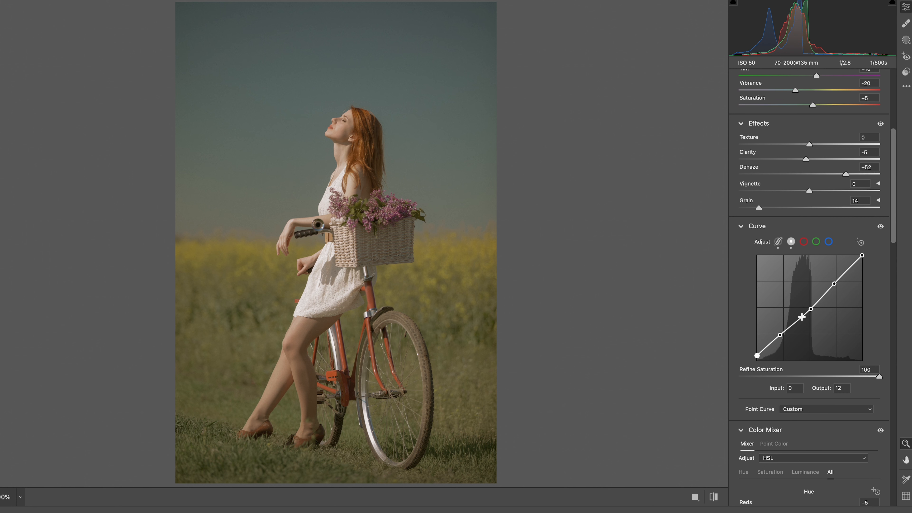
# Refine the RGB point curve with points near 86/82, 124/120, 157/149 and 193/181, and lower its white endpoint
pyautogui.moveTo(793, 324); pyautogui.dragTo(792, 326)
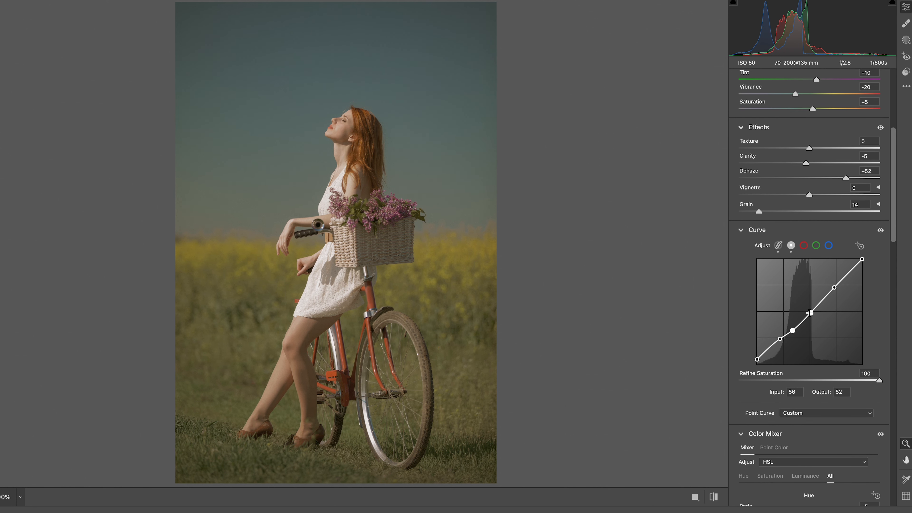
pyautogui.moveTo(811, 314); pyautogui.dragTo(808, 315)
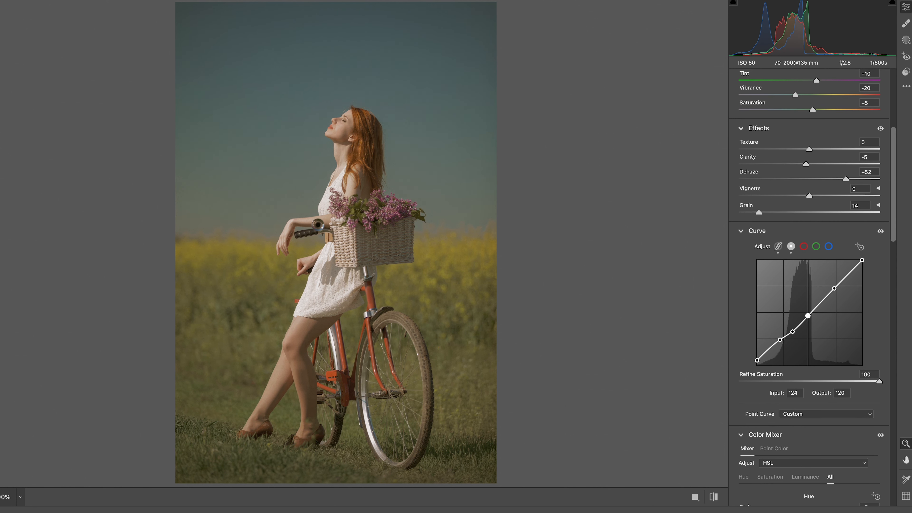
pyautogui.click(819, 305)
pyautogui.moveTo(819, 304); pyautogui.dragTo(822, 304)
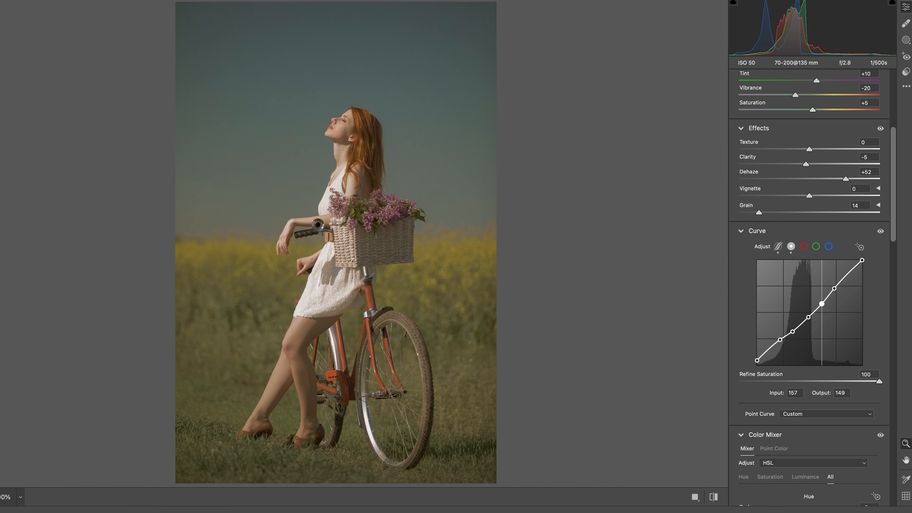
pyautogui.click(835, 290)
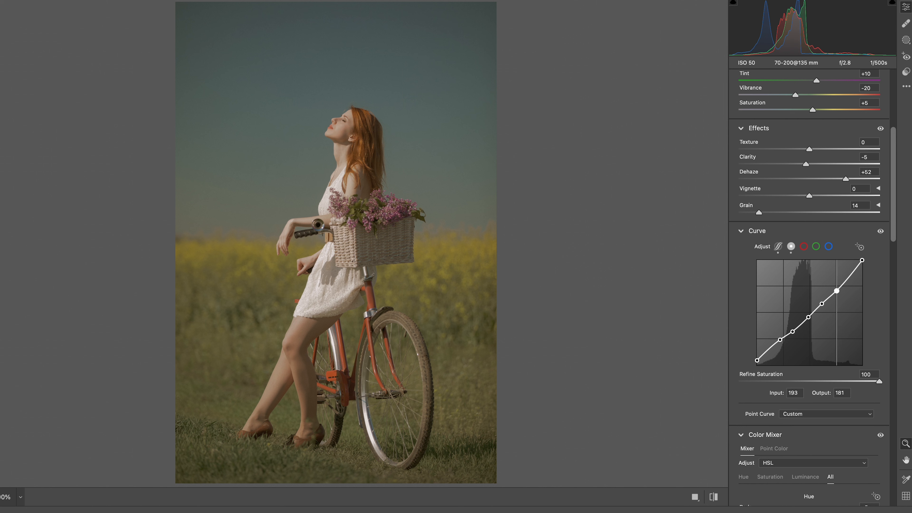
pyautogui.moveTo(862, 260); pyautogui.dragTo(793, 329)
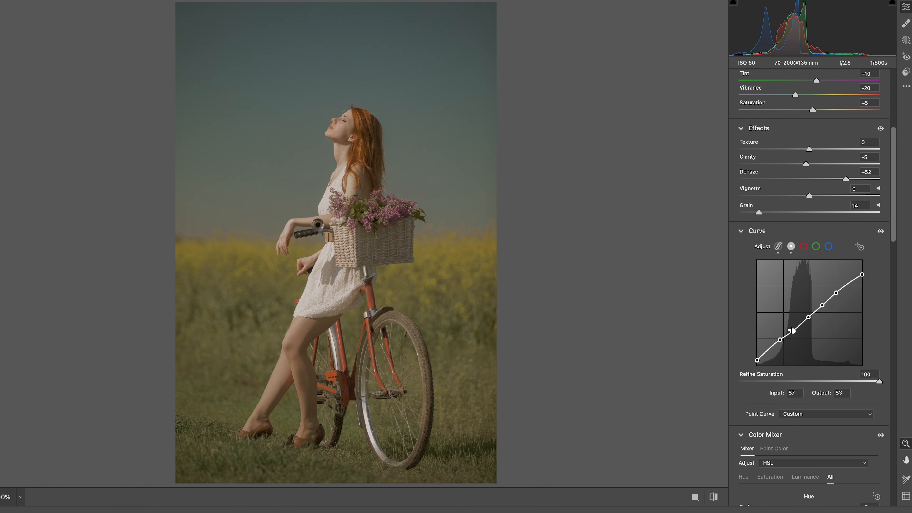
# Shape the red channel curve into an S, with a shadow point at 48/16 and a highlight point at 224/231
pyautogui.click(804, 247)
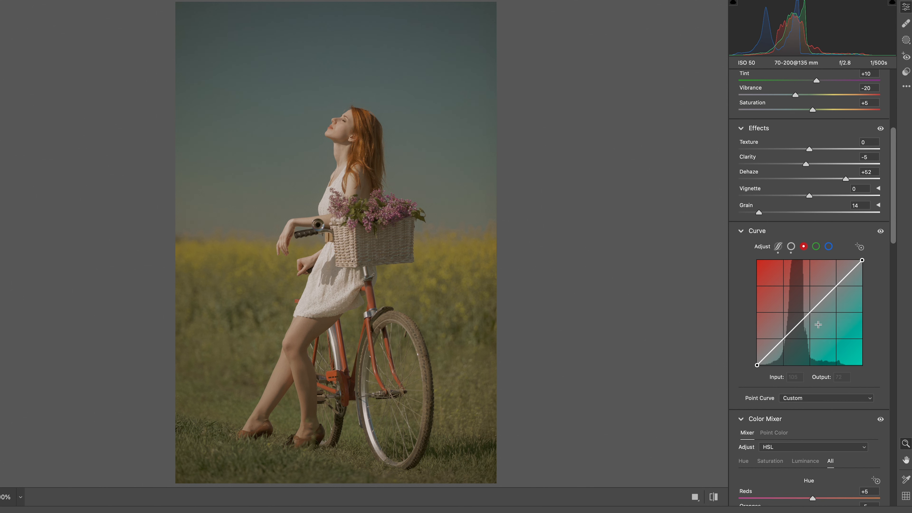
pyautogui.click(835, 289)
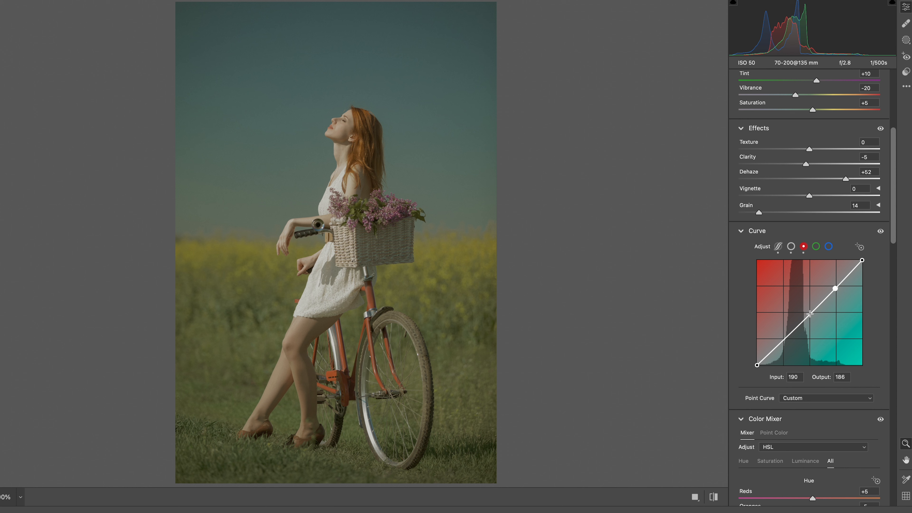
pyautogui.click(810, 314)
pyautogui.moveTo(785, 340); pyautogui.dragTo(777, 359)
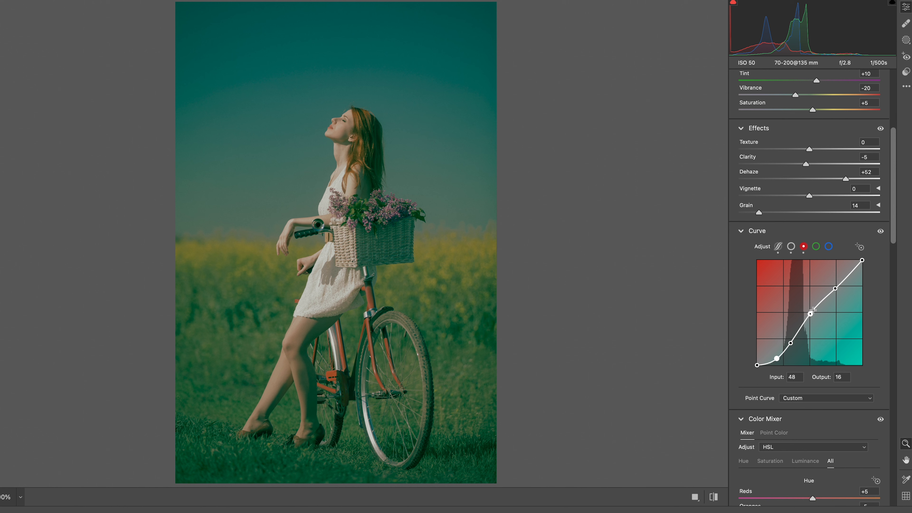
pyautogui.moveTo(810, 313); pyautogui.dragTo(849, 270)
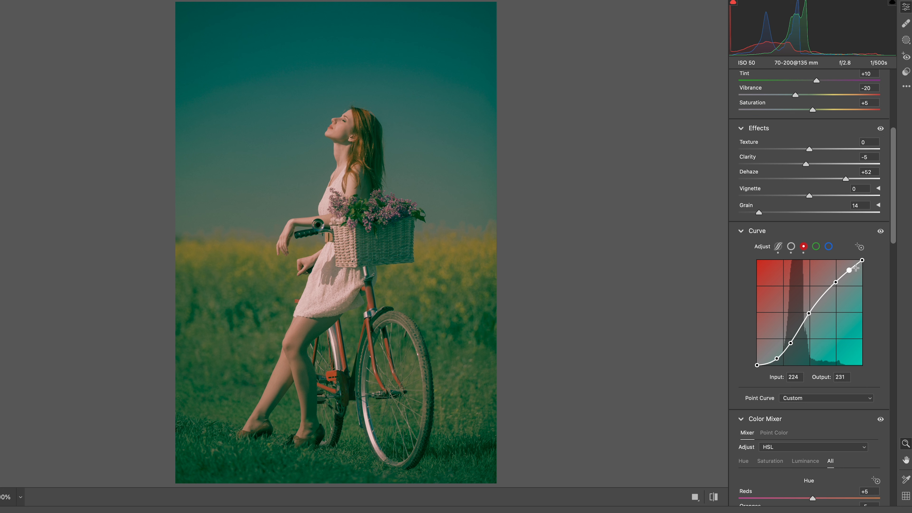
# Add two highlight points, a midtone point at 124/128 and a shadow point at 81/64 to the green channel curve
pyautogui.click(816, 246)
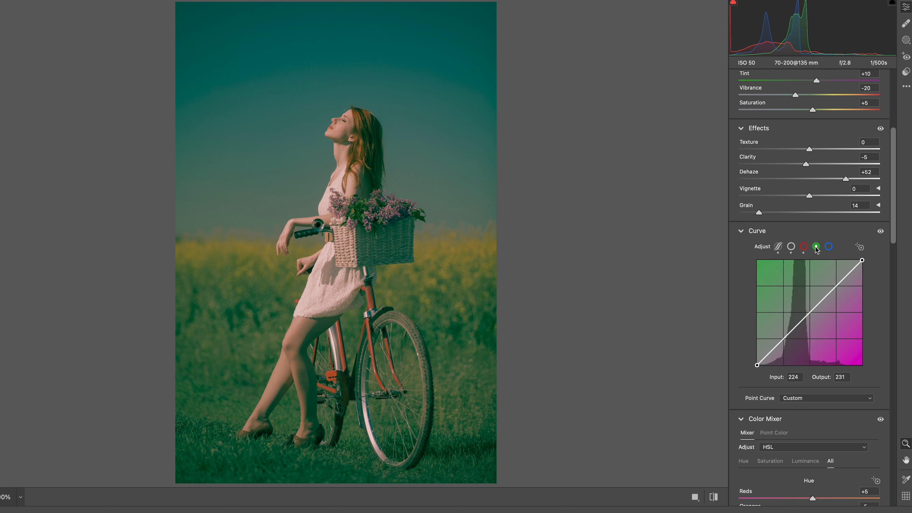
pyautogui.moveTo(849, 273); pyautogui.dragTo(828, 289)
pyautogui.click(809, 312)
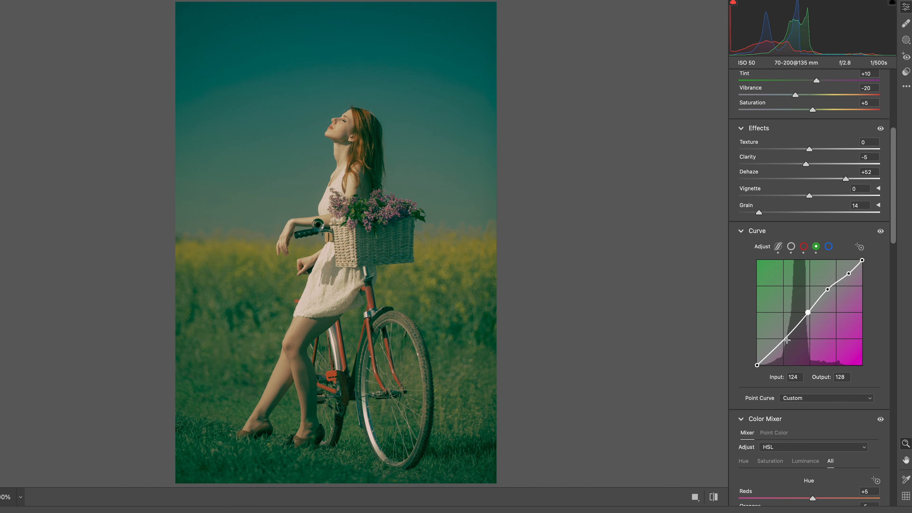
pyautogui.moveTo(791, 330); pyautogui.dragTo(791, 340)
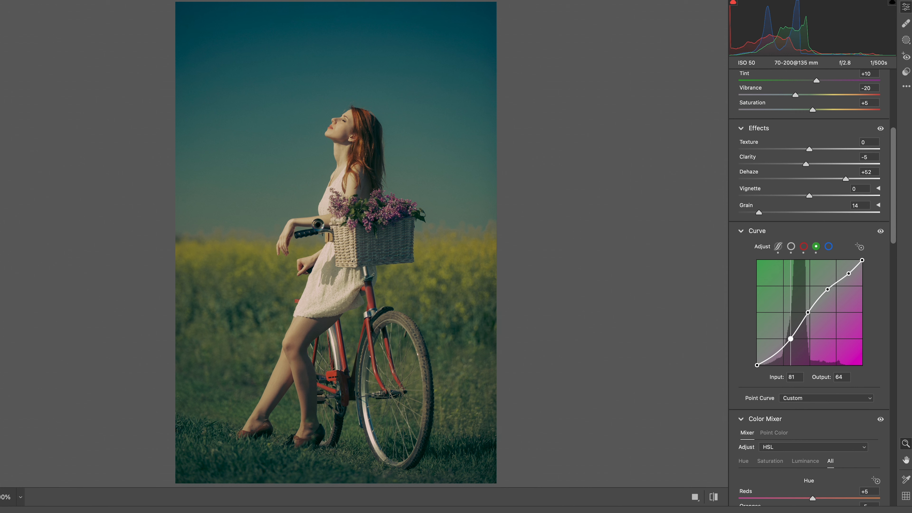
# Refine the green channel curve with points near 101/95 and 44/20, and raise its uppermost highlight point to 220/231
pyautogui.click(799, 326)
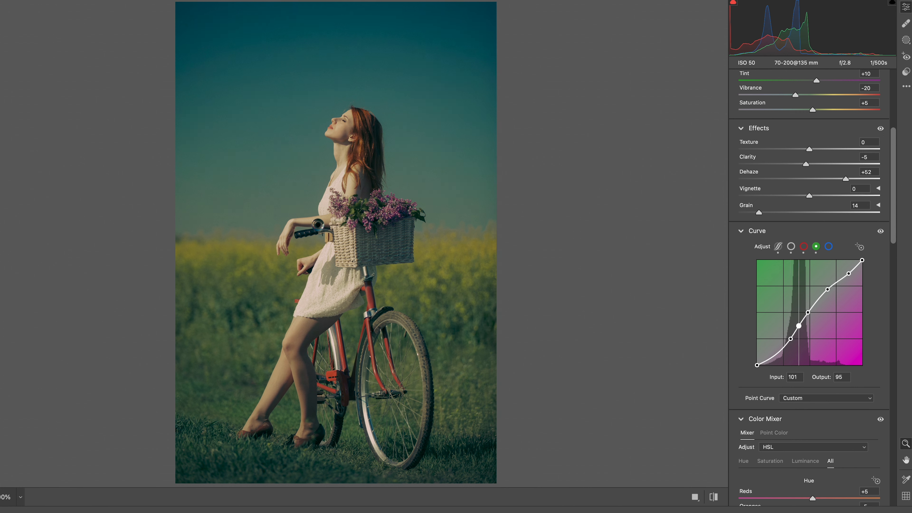
pyautogui.moveTo(799, 326); pyautogui.dragTo(800, 326)
pyautogui.click(775, 356)
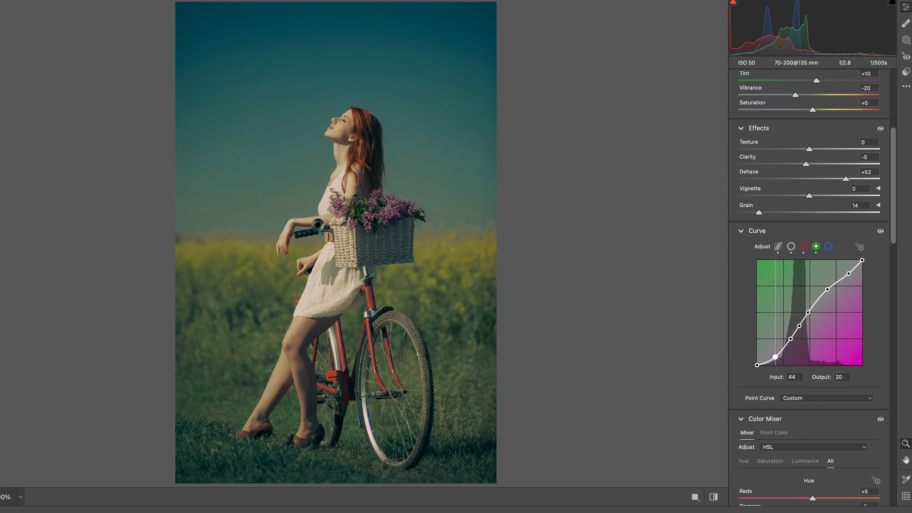
pyautogui.moveTo(776, 356); pyautogui.dragTo(777, 356)
pyautogui.moveTo(848, 274); pyautogui.dragTo(847, 270)
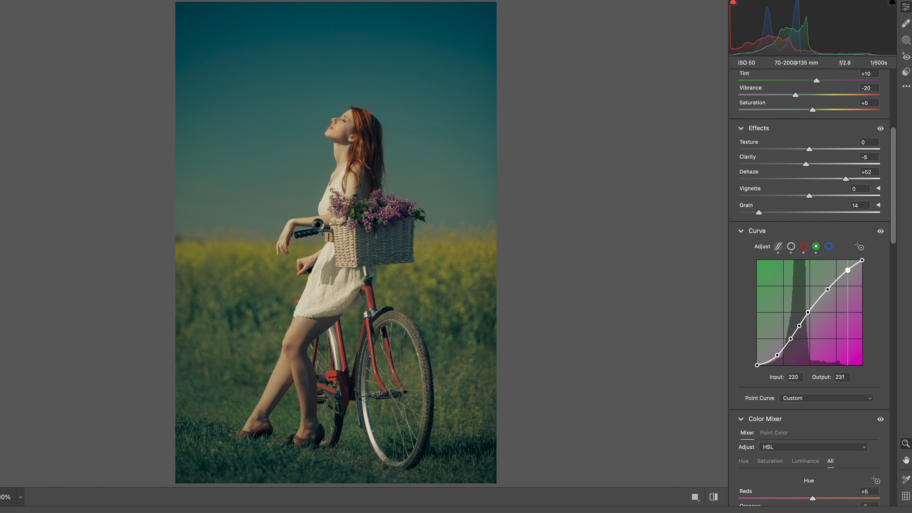
# Shape the blue channel curve into an S, with lowered shadows through 86/68, a midtone point at 125/133 and three raised highlight points
pyautogui.click(829, 246)
pyautogui.moveTo(838, 285); pyautogui.dragTo(809, 314)
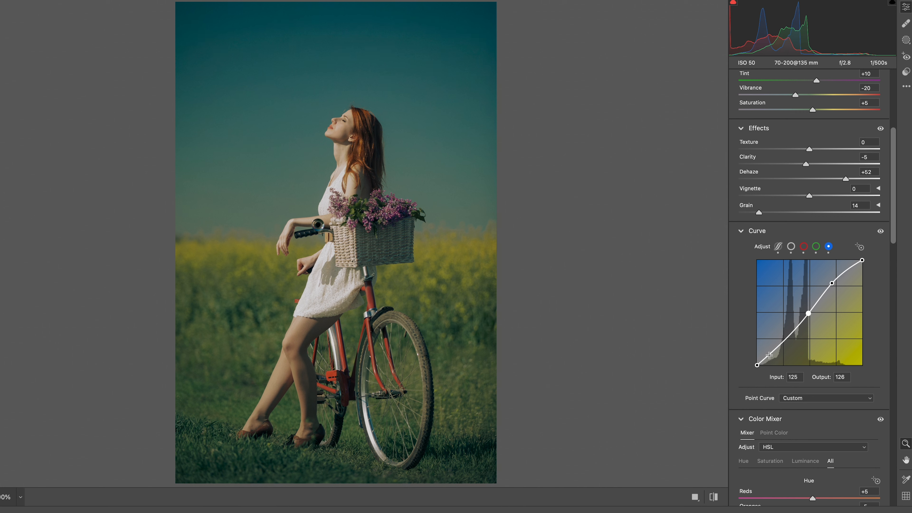
pyautogui.moveTo(770, 352); pyautogui.dragTo(793, 337)
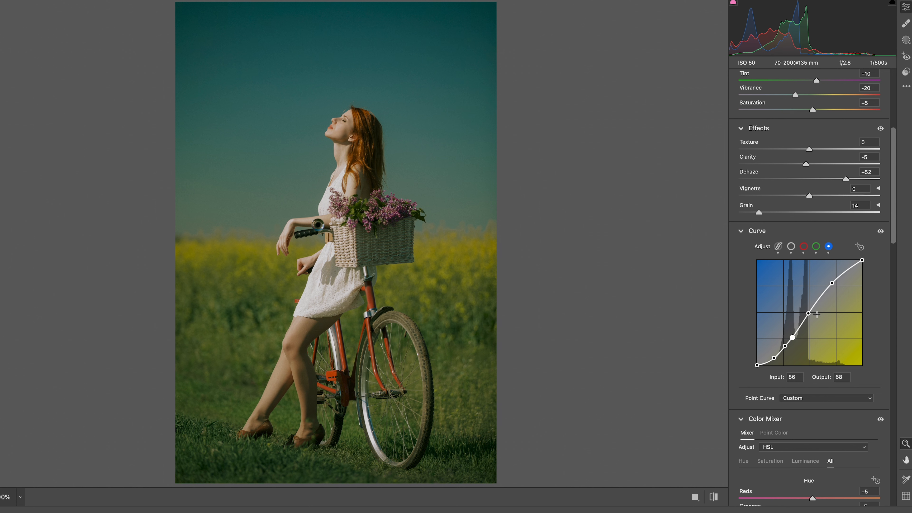
pyautogui.click(820, 296)
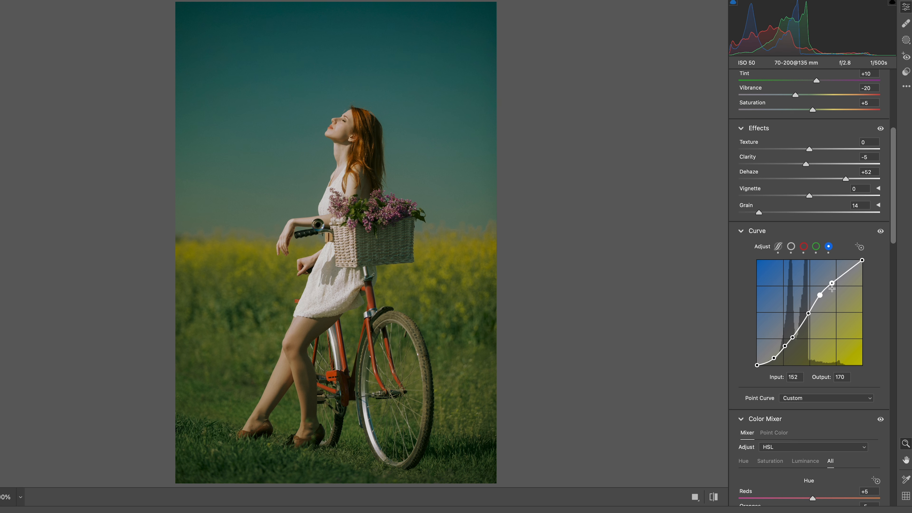
pyautogui.moveTo(848, 272); pyautogui.dragTo(852, 268)
pyautogui.moveTo(819, 295); pyautogui.dragTo(809, 310)
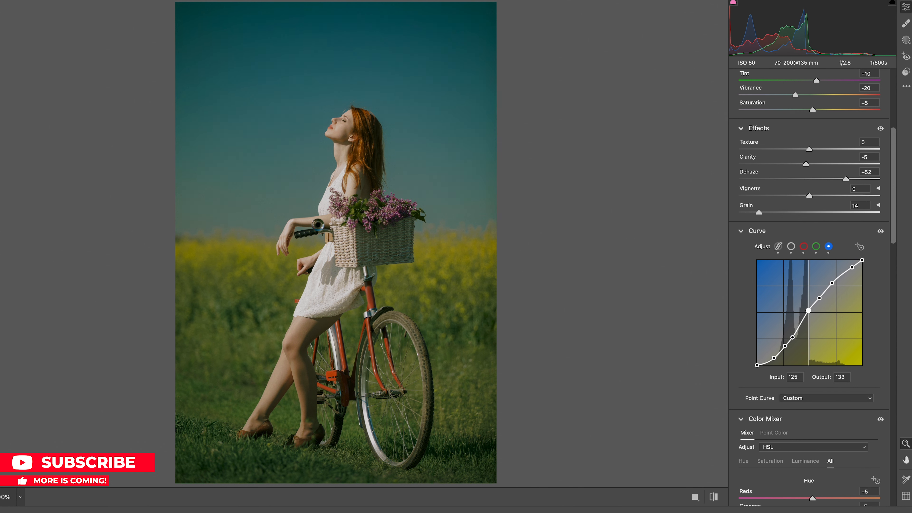